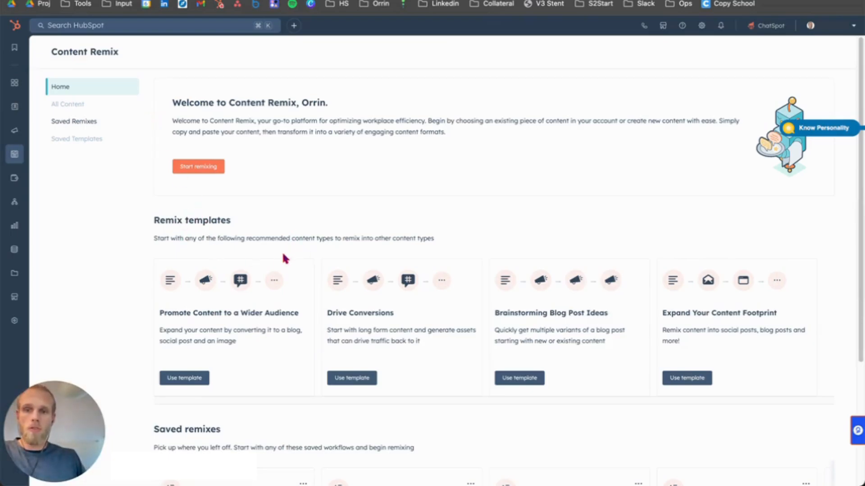
Step: Review the welcome text and the four recommended remix templates on the Content Remix home page
scroll(285, 257, "down", 1)
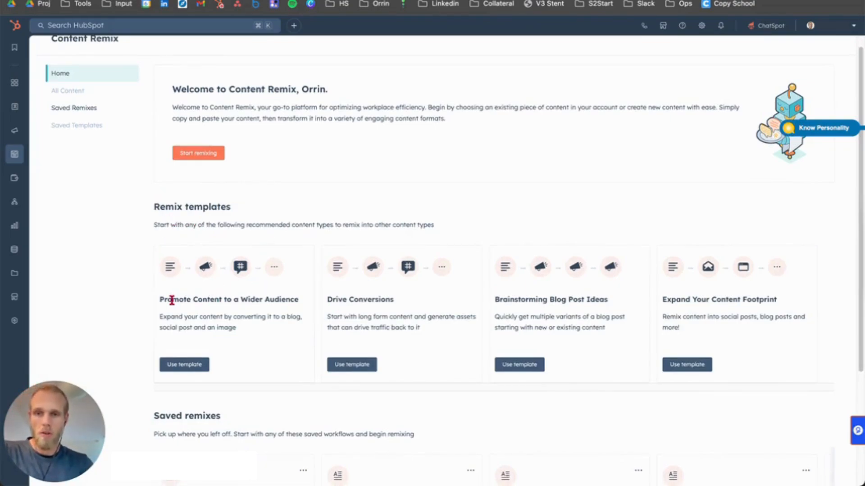
left_click_drag(172, 300, 283, 299)
left_click(284, 300)
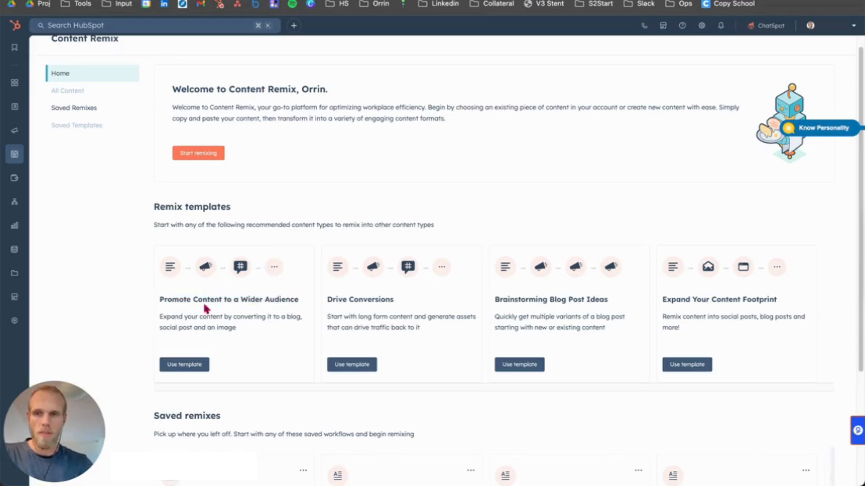
mouse_move(172, 300)
left_mouse_down()
mouse_move(284, 300)
mouse_move(171, 302)
left_mouse_up()
left_click(284, 300)
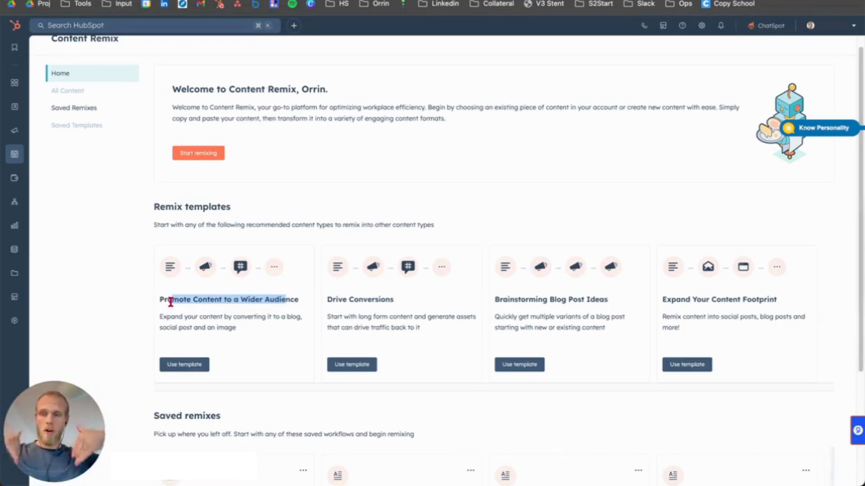
double_click(336, 300)
left_click_drag(336, 299, 359, 300)
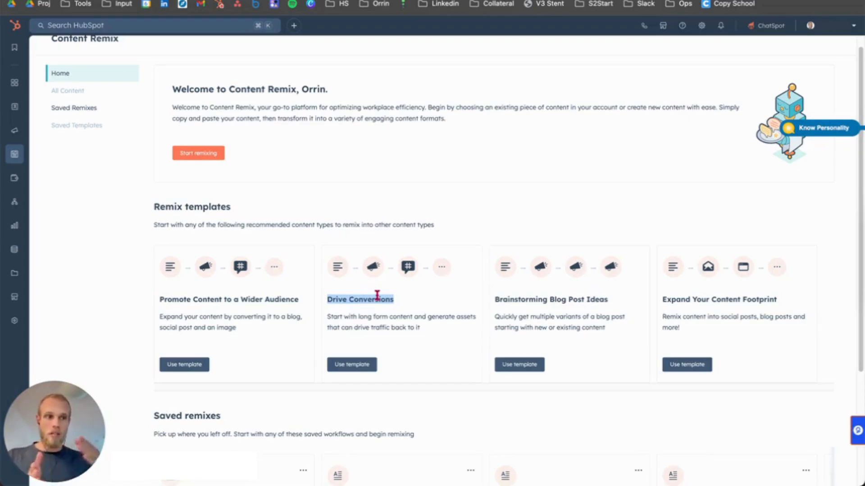
left_click(536, 299)
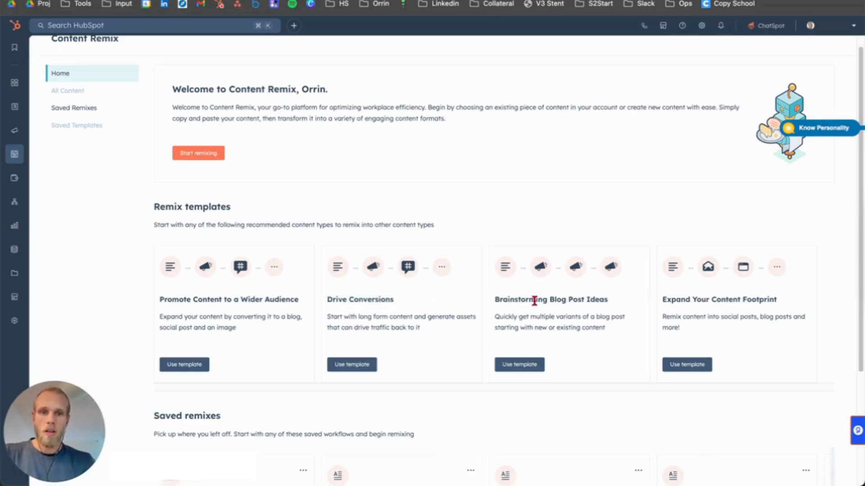
left_click_drag(515, 299, 602, 298)
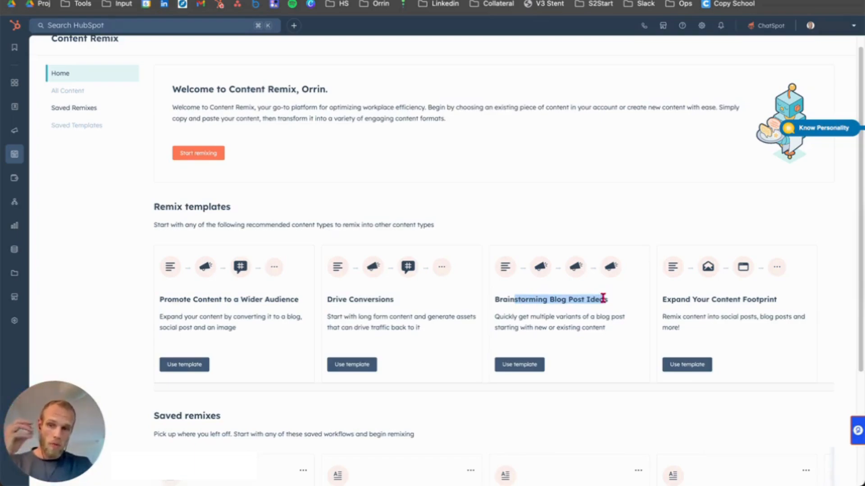
left_click(504, 301)
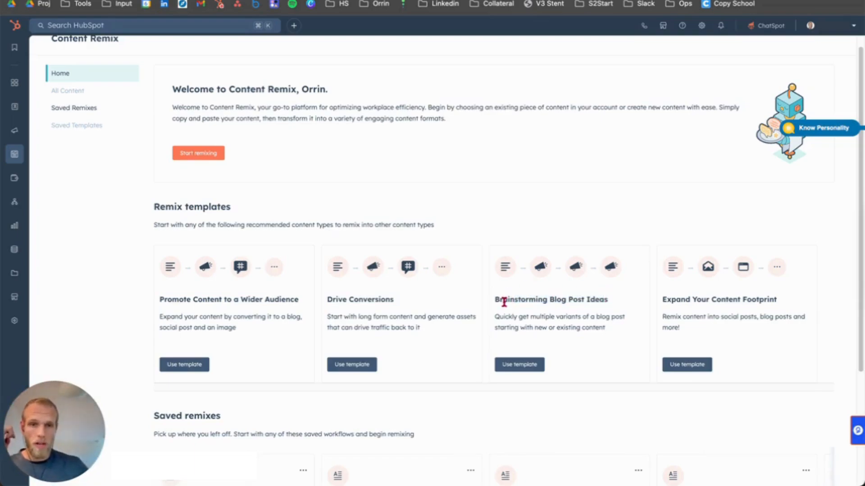
left_click_drag(509, 317, 534, 320)
left_click(597, 325)
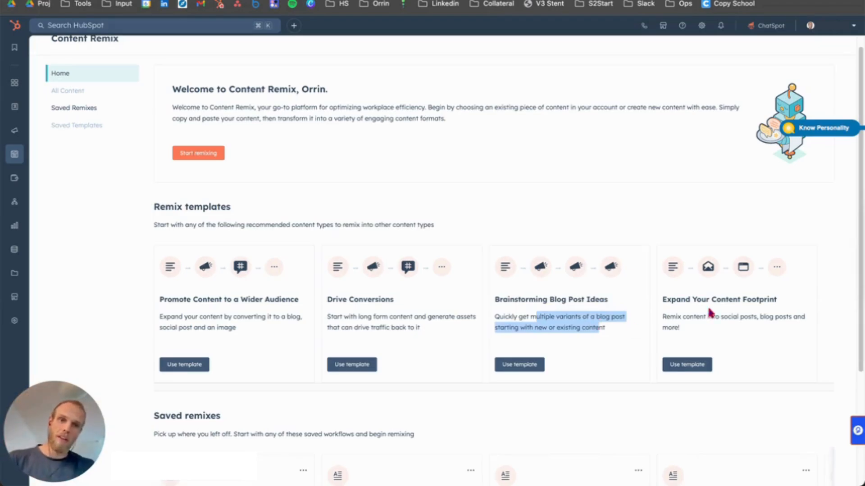
left_click(685, 301)
left_click_drag(671, 300, 761, 300)
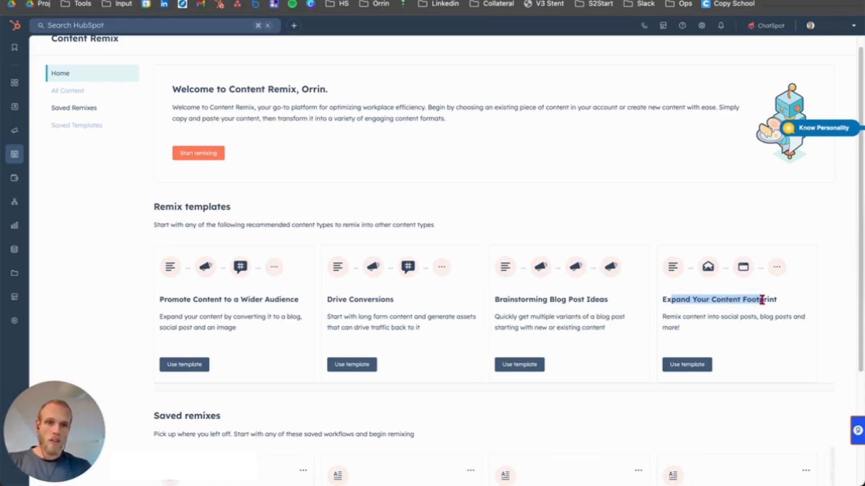
left_click(761, 300)
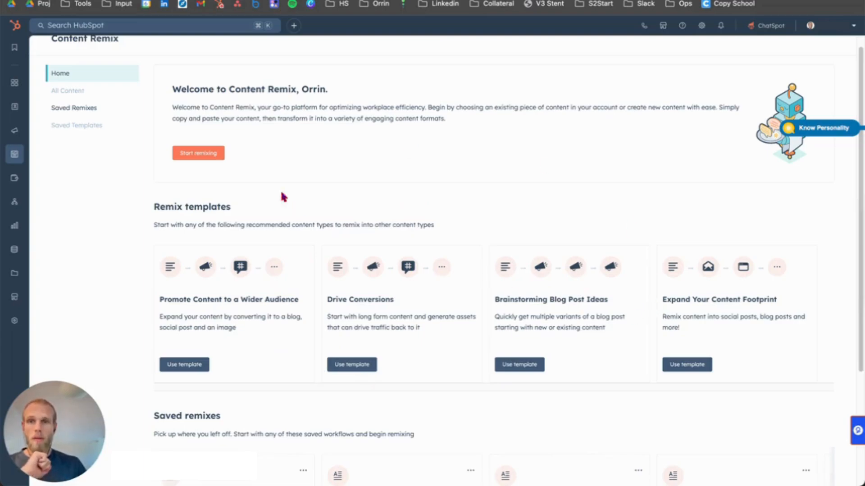
left_click_drag(188, 90, 224, 119)
left_click(223, 120)
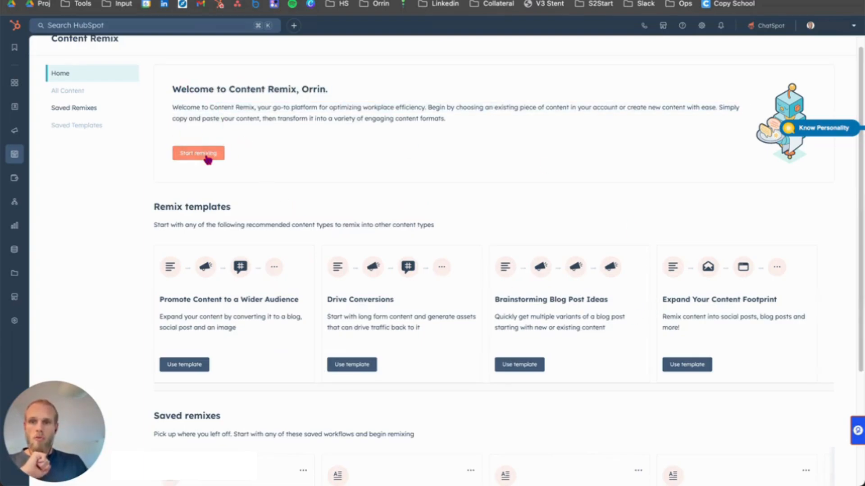
Step: Start a new remix and begin adding source content from existing content, keeping Blog Posts as the content type
left_click(206, 156)
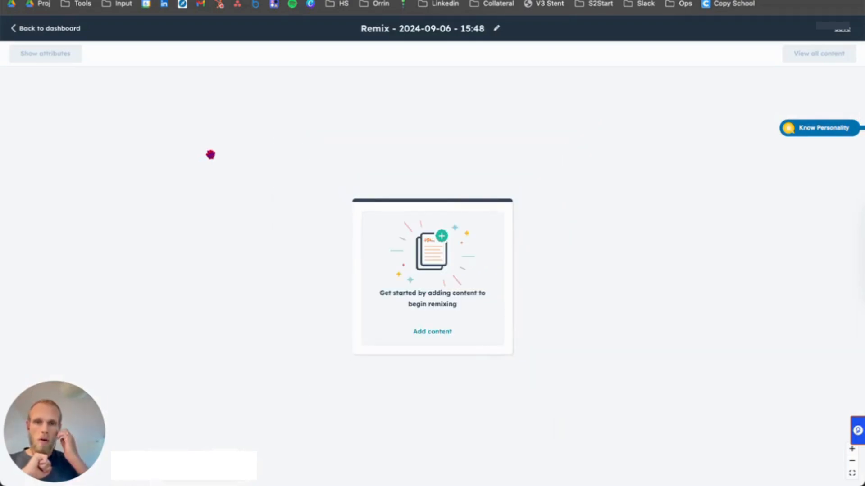
left_click(447, 337)
left_click(96, 126)
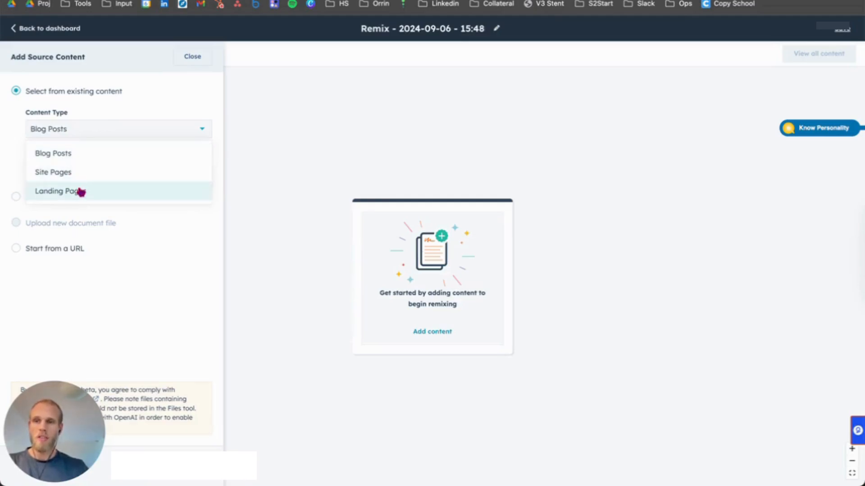
left_click(89, 98)
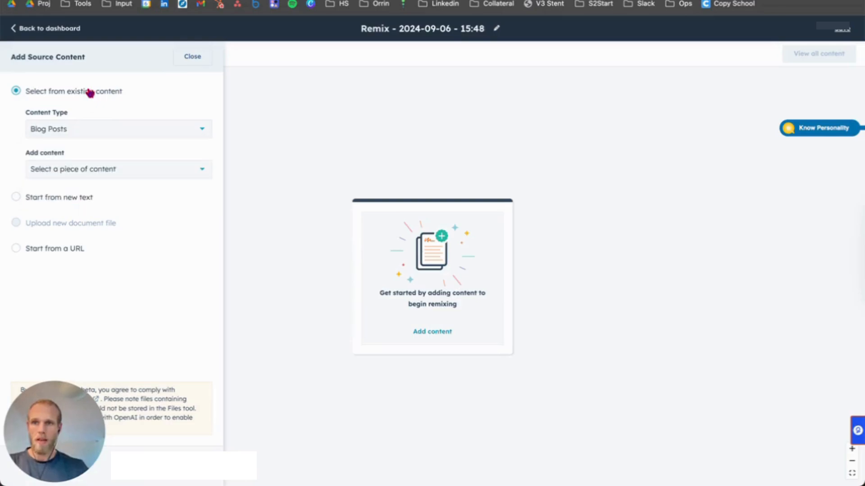
Step: Choose the blog post "Embracing HubSpot: A Transformative Journey" and add it as the remix's source content
left_click(51, 175)
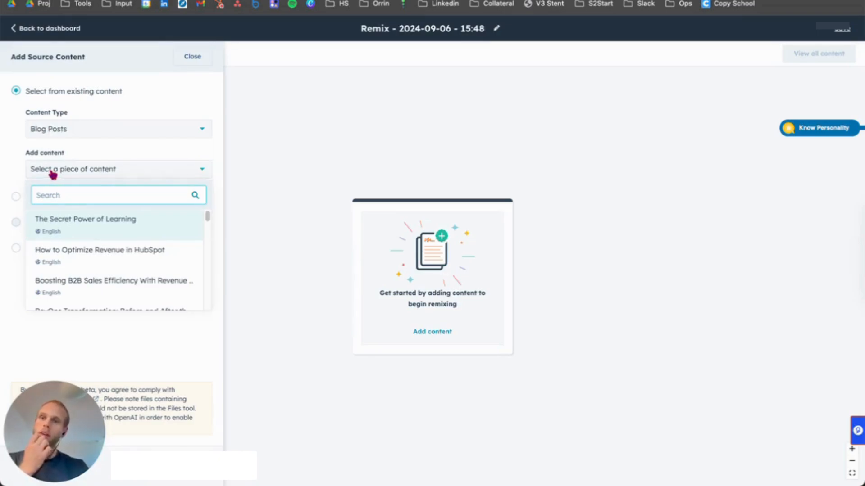
scroll(93, 261, "down", 1)
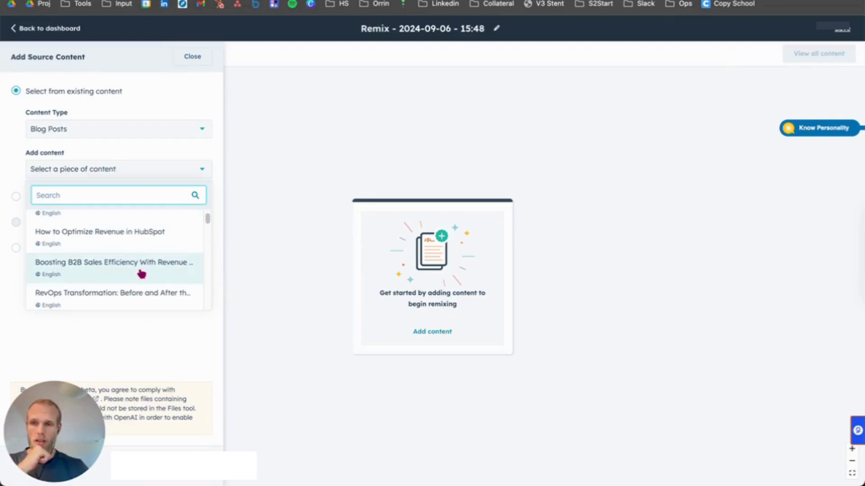
scroll(140, 273, "down", 2)
scroll(141, 273, "down", 2)
scroll(141, 273, "up", 5)
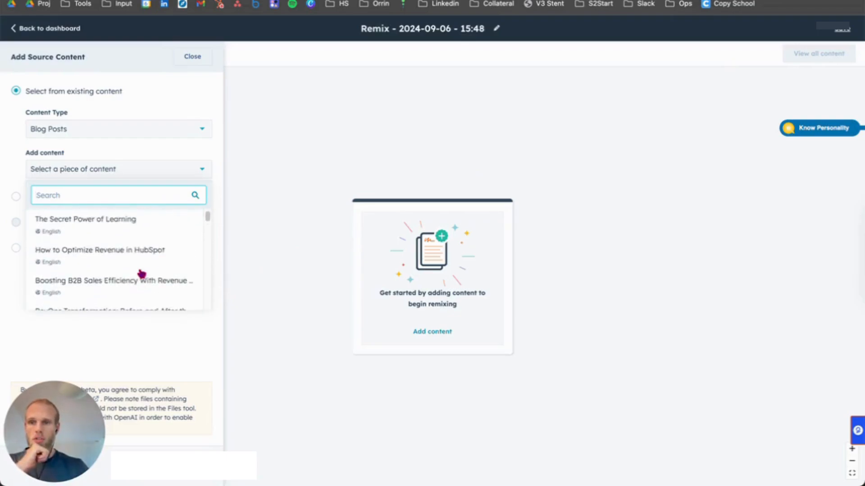
scroll(141, 273, "down", 3)
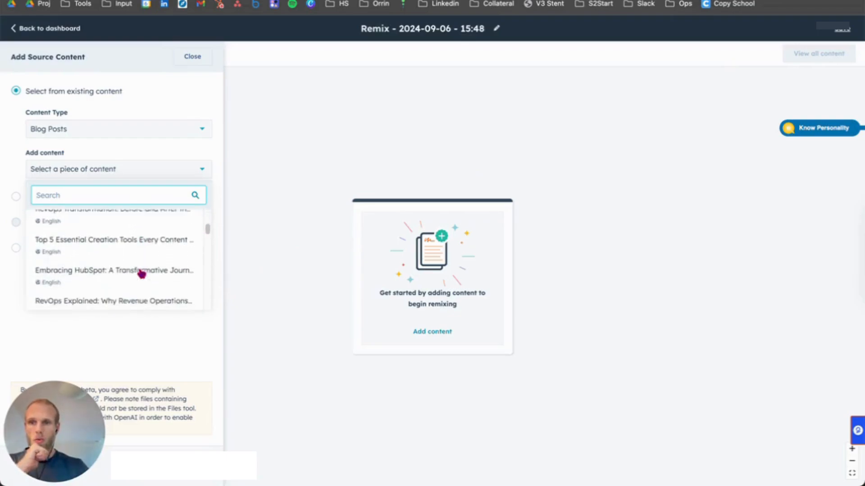
left_click(109, 284)
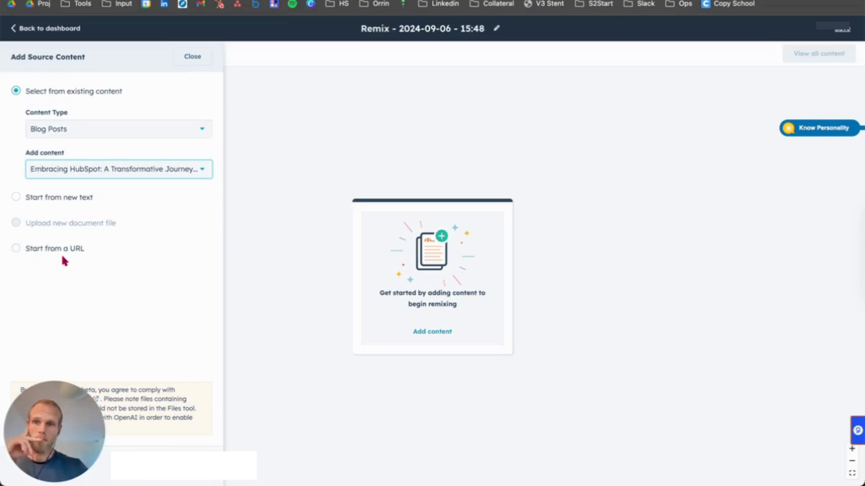
left_click_drag(63, 424, 412, 372)
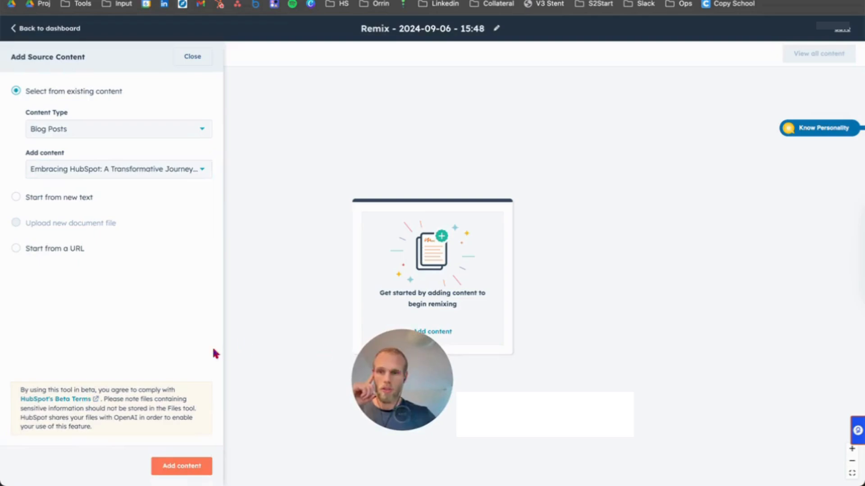
left_click(182, 465)
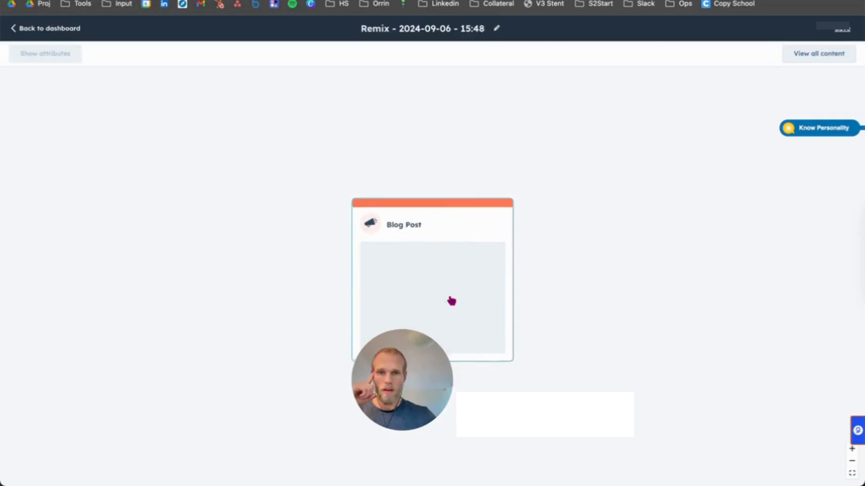
Step: Request one each of Ad, Audio File, Blog Post, Landing Page, Email and Website Page from the source post and continue to their attributes
left_click_drag(409, 374, 711, 288)
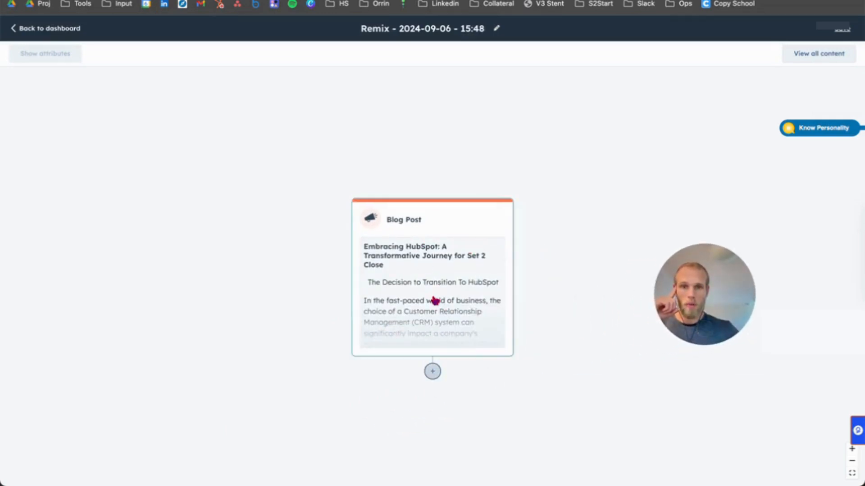
left_click(432, 374)
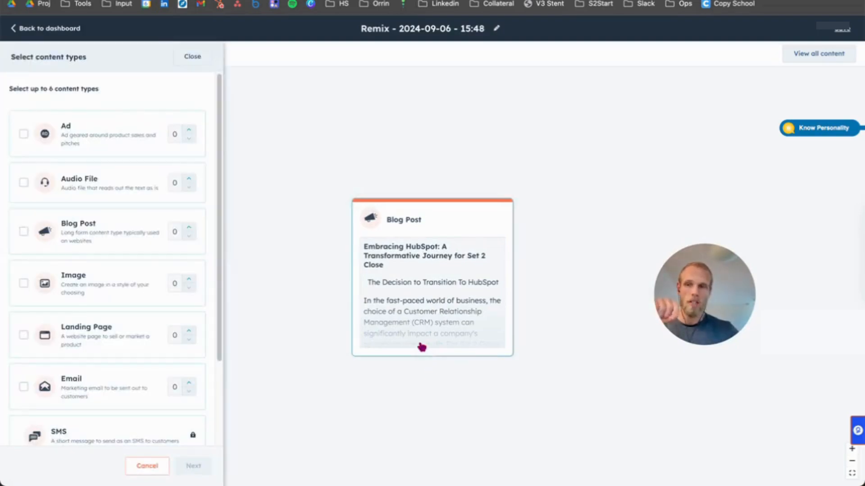
left_click(101, 147)
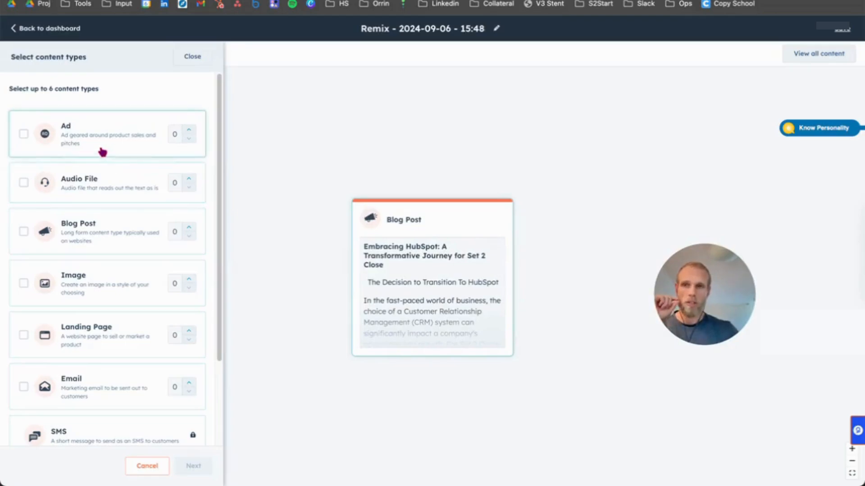
left_click(189, 130)
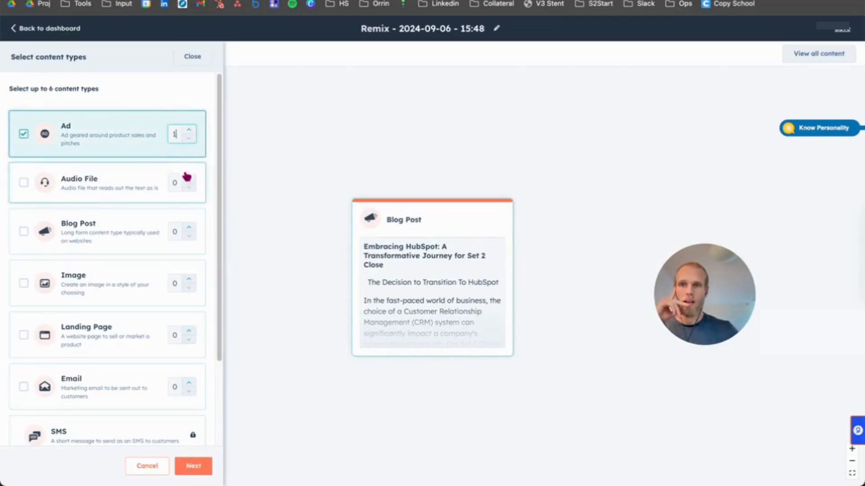
left_click(189, 180)
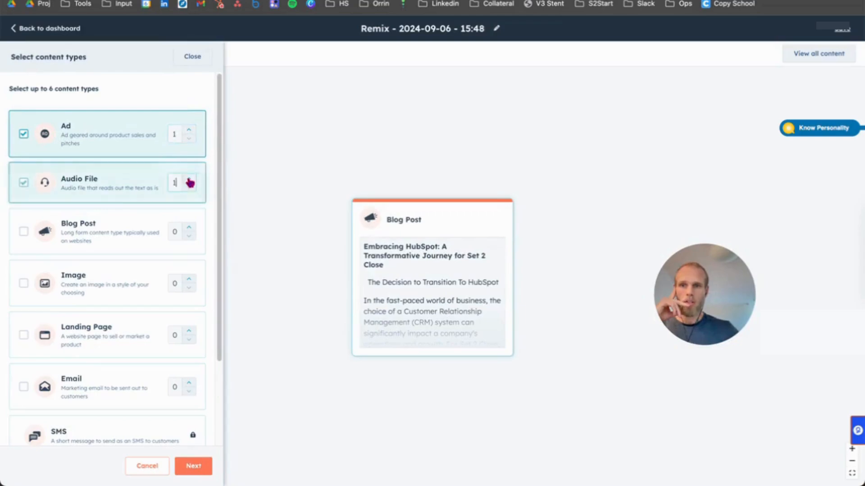
left_click(189, 229)
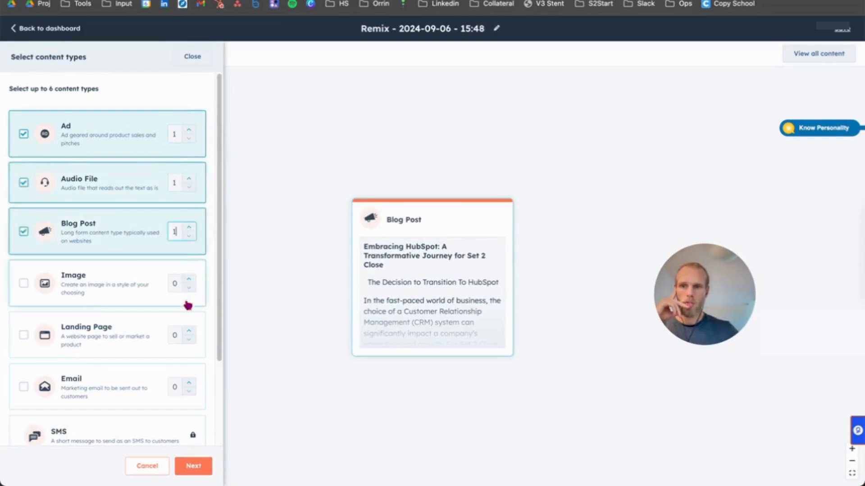
left_click(189, 334)
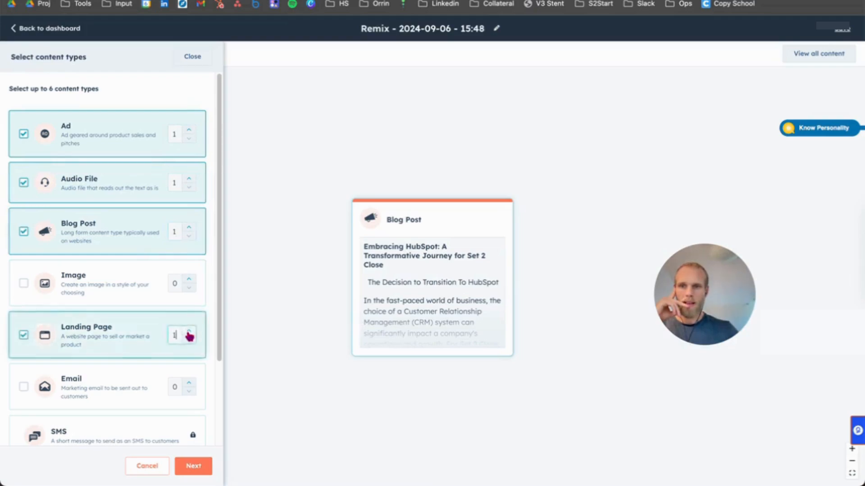
scroll(189, 333, "down", 3)
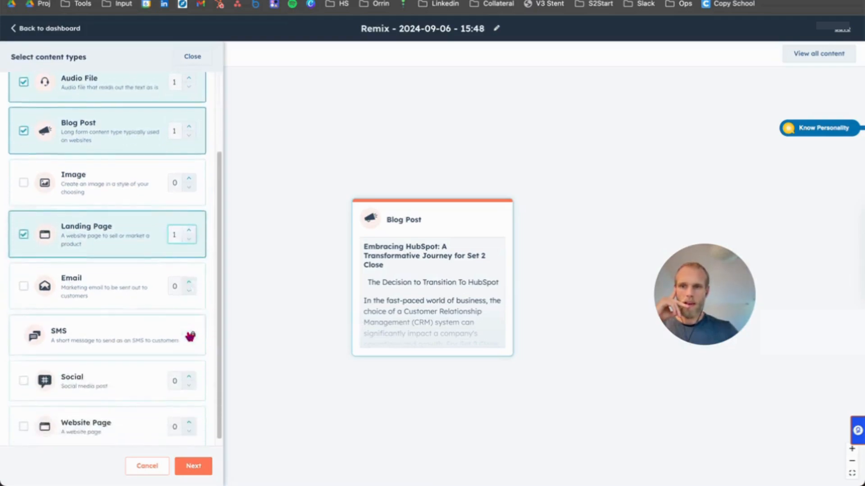
left_click(189, 277)
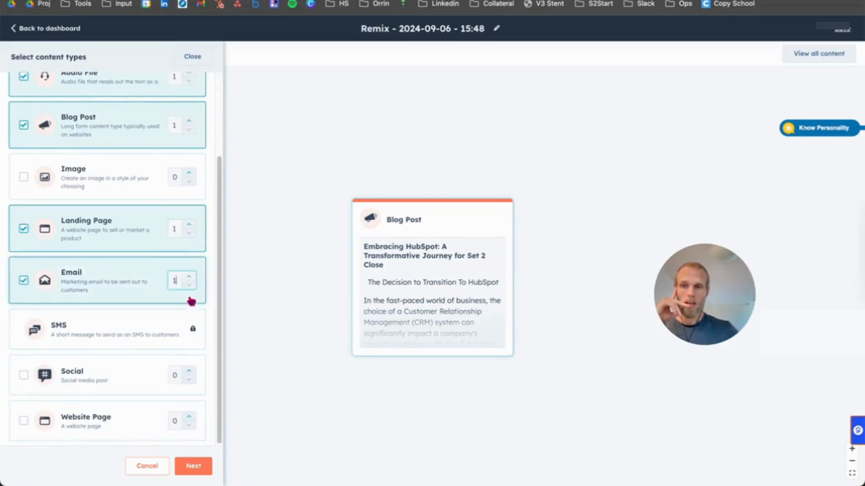
left_click(189, 418)
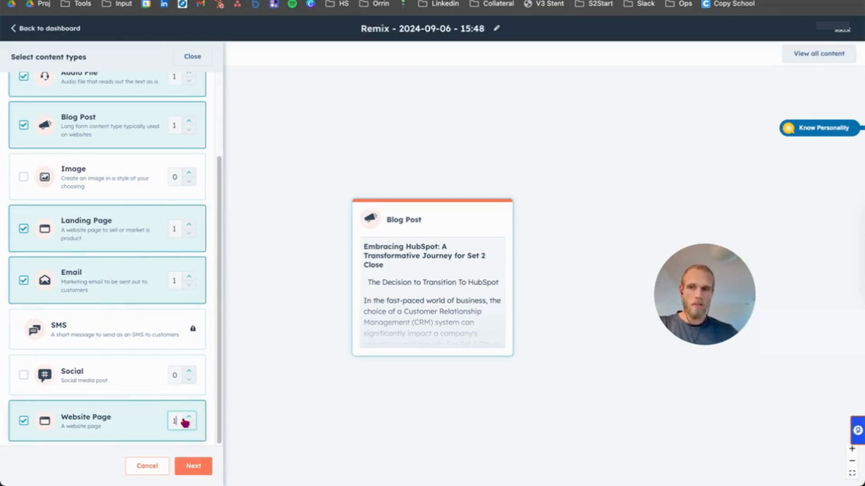
left_click(194, 467)
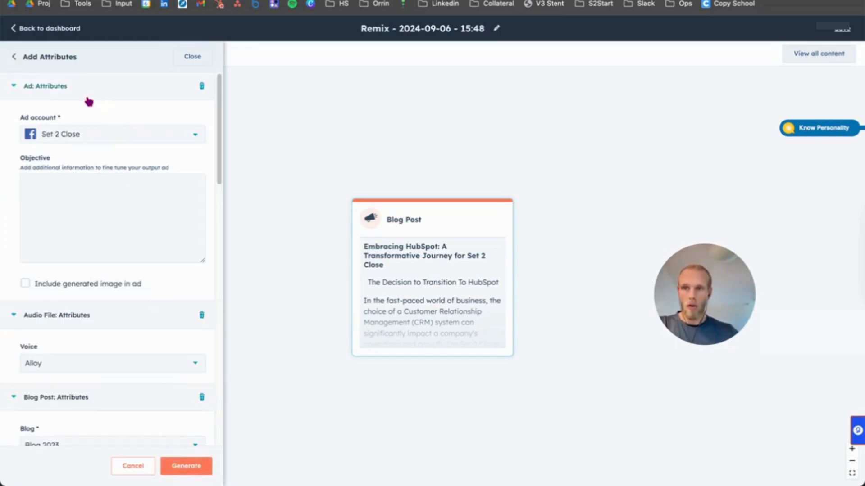
Step: In the ad attributes, keep the Set 2 Close Facebook ad account and include a generated image in the ad
left_click(75, 136)
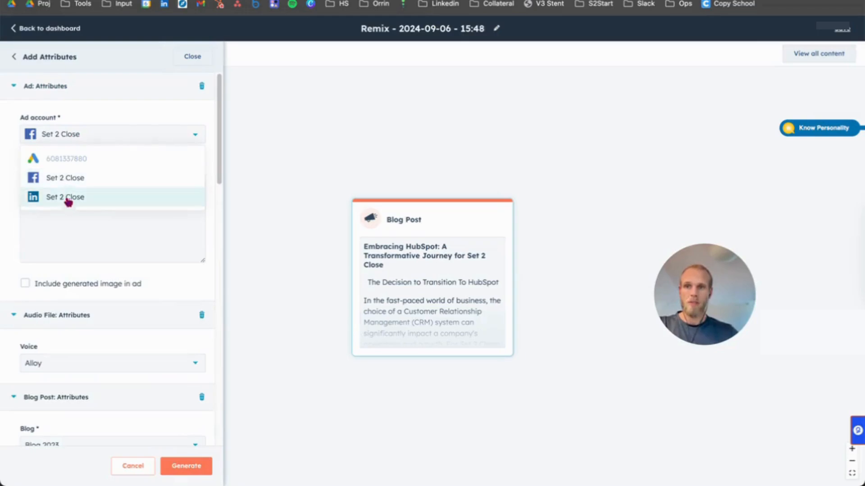
left_click(92, 134)
left_click(71, 192)
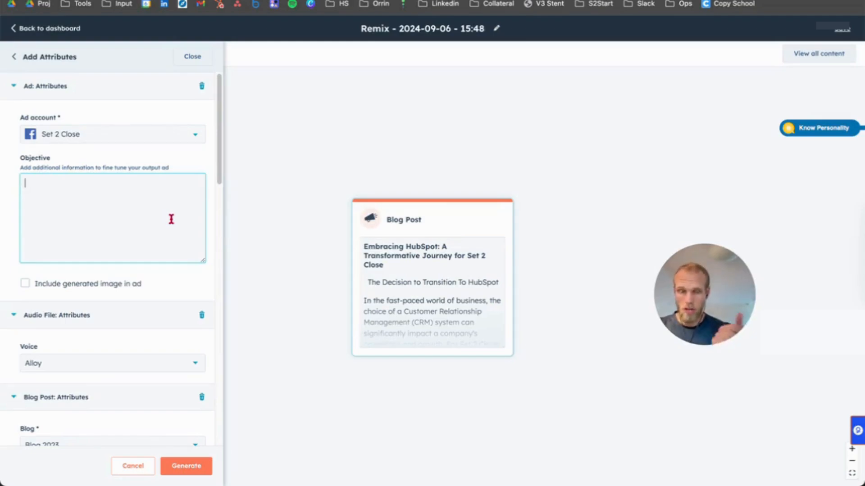
left_click(25, 284)
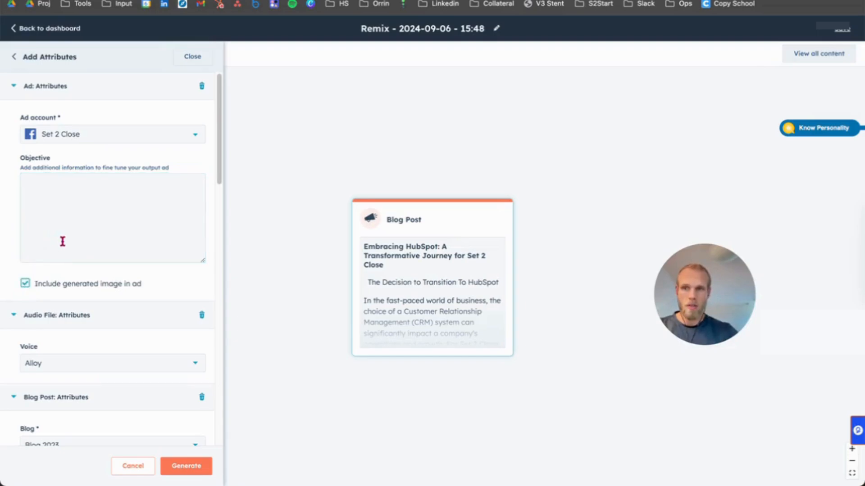
Step: In the audio file attributes, set the narration voice to Fable
scroll(63, 244, "down", 3)
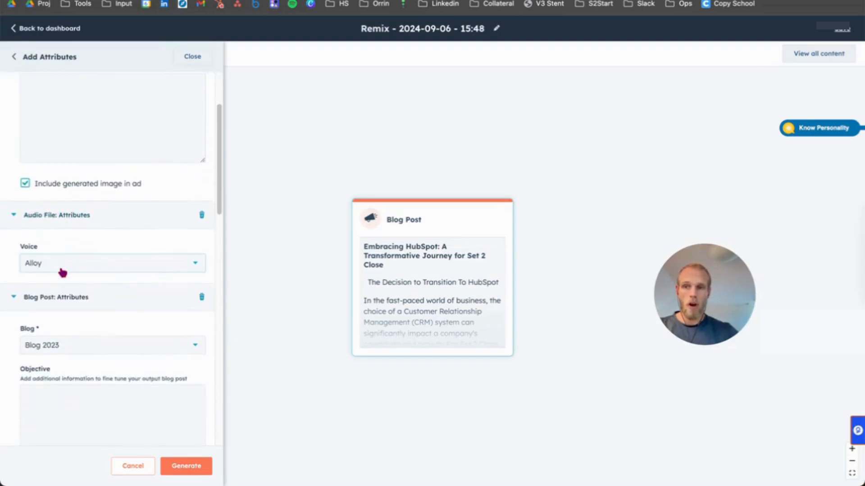
left_click(63, 271)
scroll(67, 327, "down", 1)
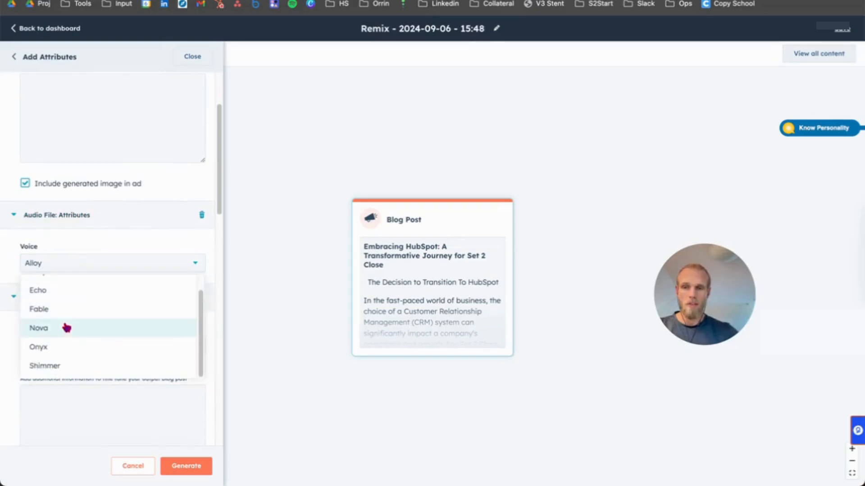
scroll(93, 305, "up", 1)
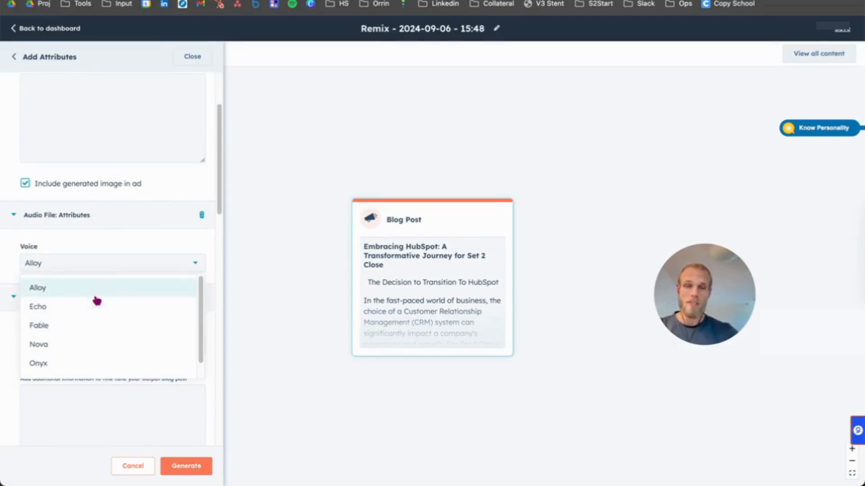
left_click(87, 328)
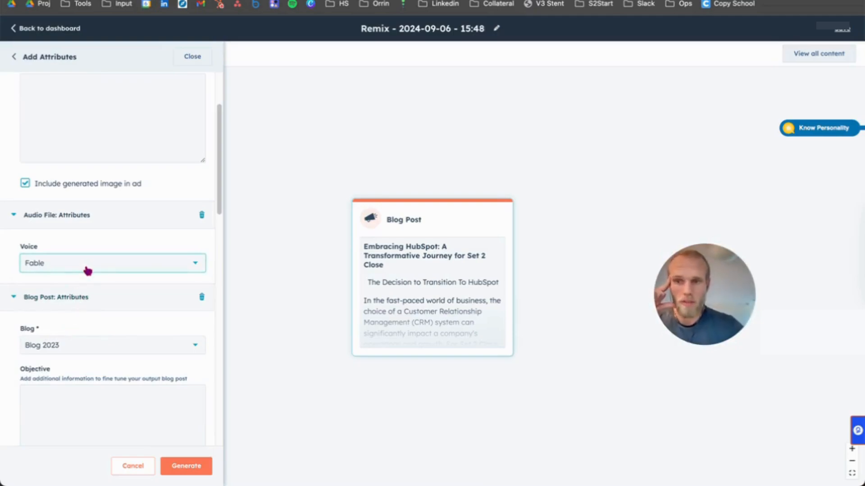
Step: In the blog post attributes, choose Blog as the blog for the new post
scroll(65, 298, "down", 3)
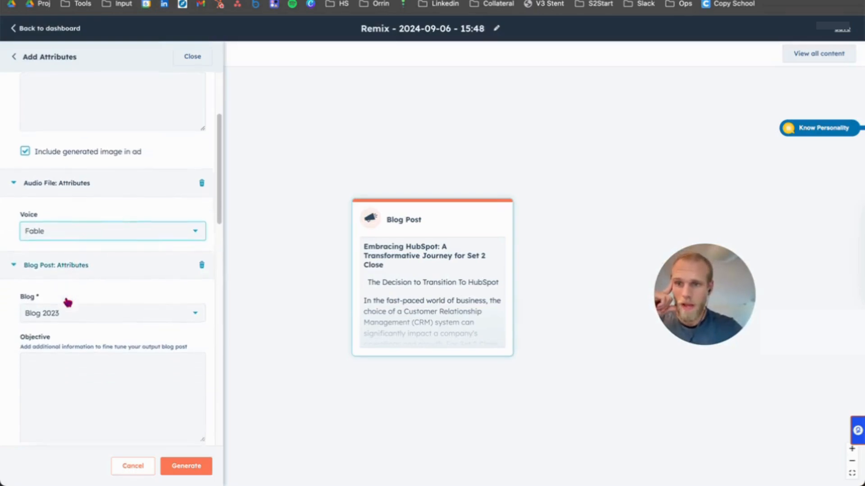
scroll(65, 299, "down", 1)
left_click(73, 234)
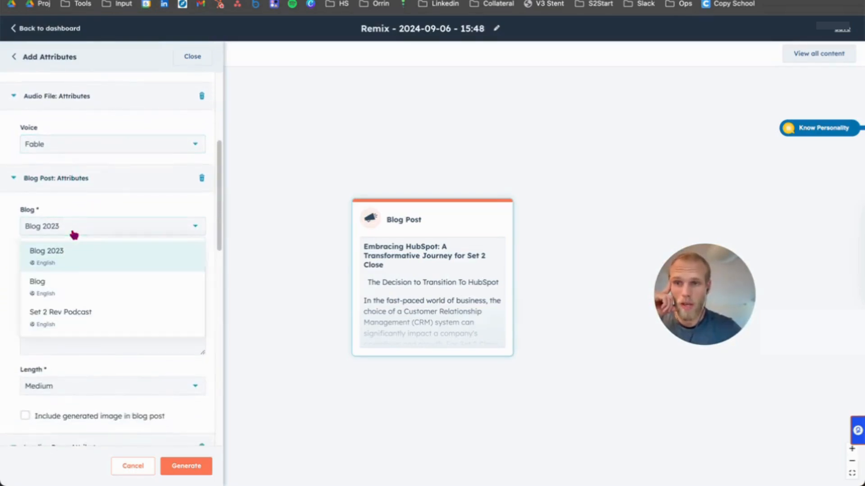
left_click(87, 287)
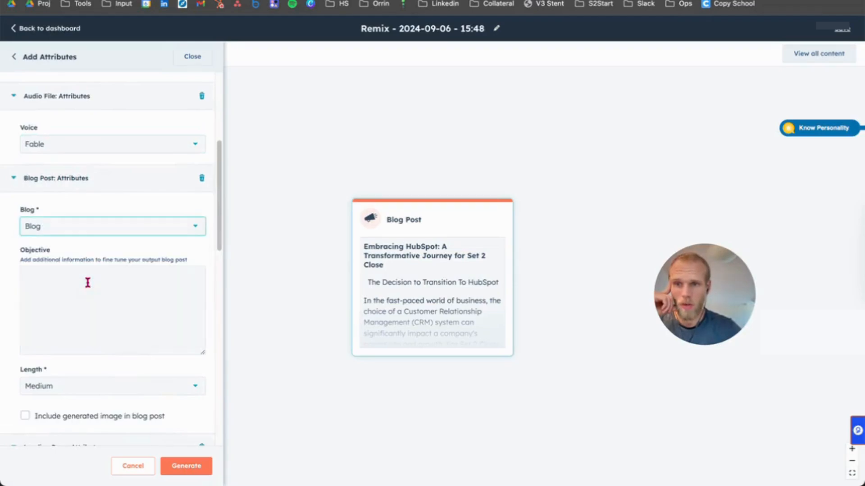
Step: Enter the blog post objective "Clear bullet points of benefits for Hubspot. Some examples of use cases. for hubspot." and keep the length at Medium
left_click(86, 290)
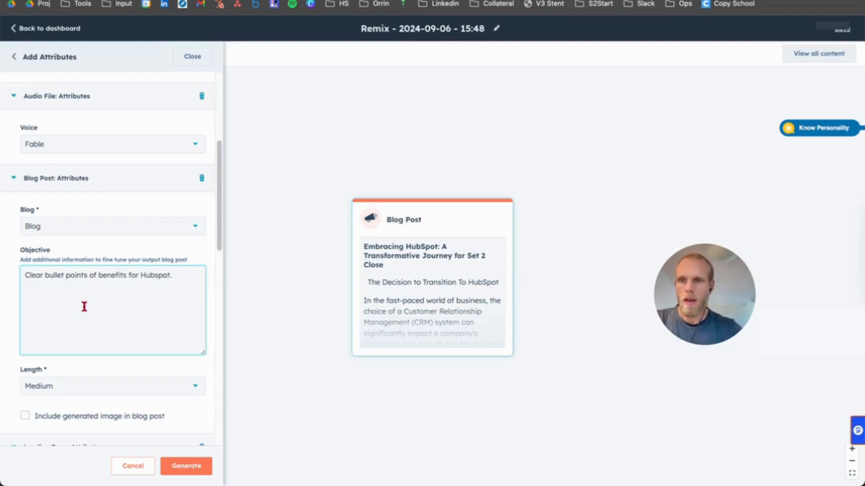
scroll(131, 306, "down", 1)
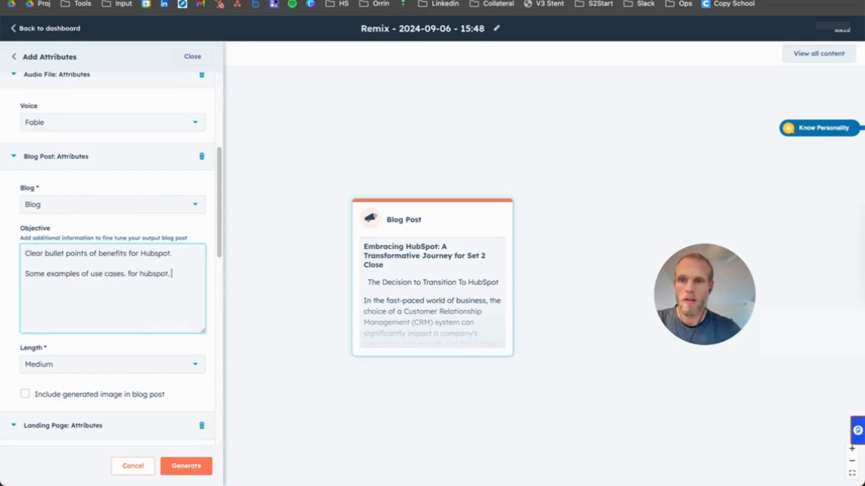
scroll(151, 332, "down", 1)
left_click(153, 332)
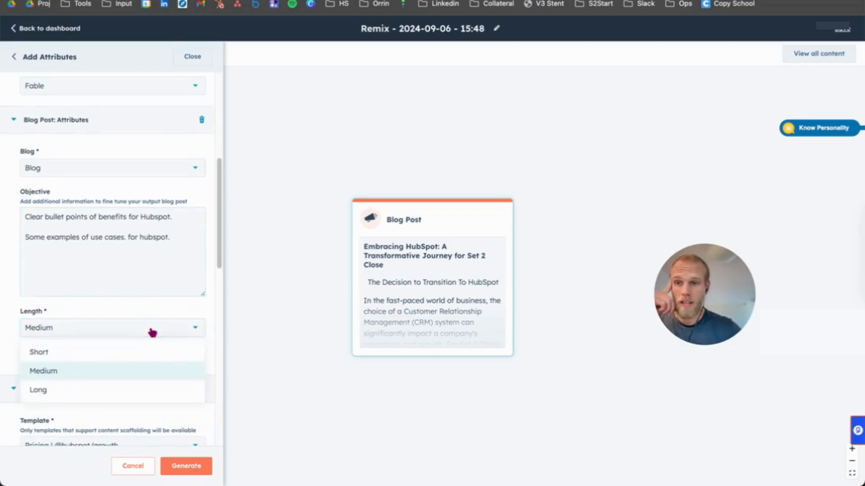
left_click(152, 333)
Step: Keep the Pricing landing and website page templates and the Newsletter.html email template, leave their objectives empty, and generate the remix content
scroll(150, 331, "down", 6)
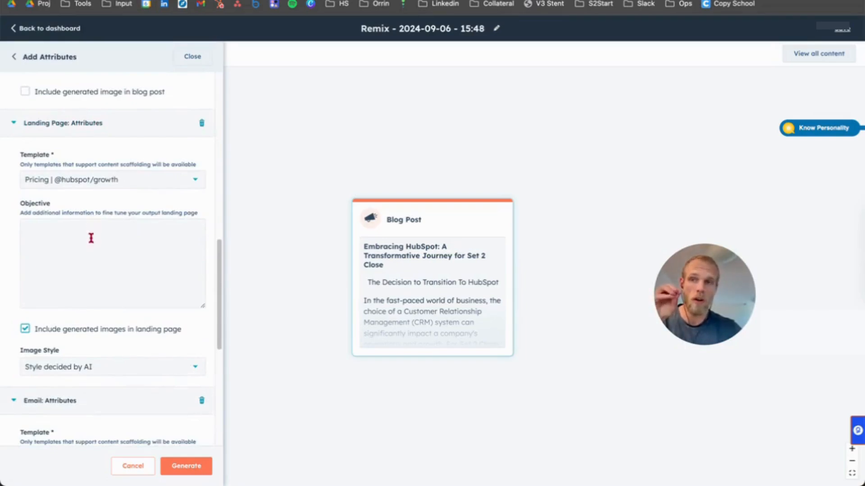
scroll(101, 170, "up", 6)
scroll(102, 174, "down", 5)
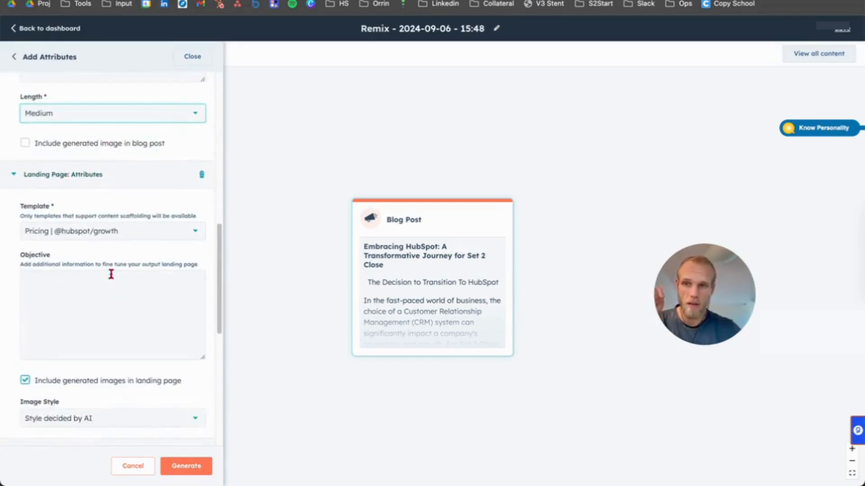
scroll(111, 274, "down", 7)
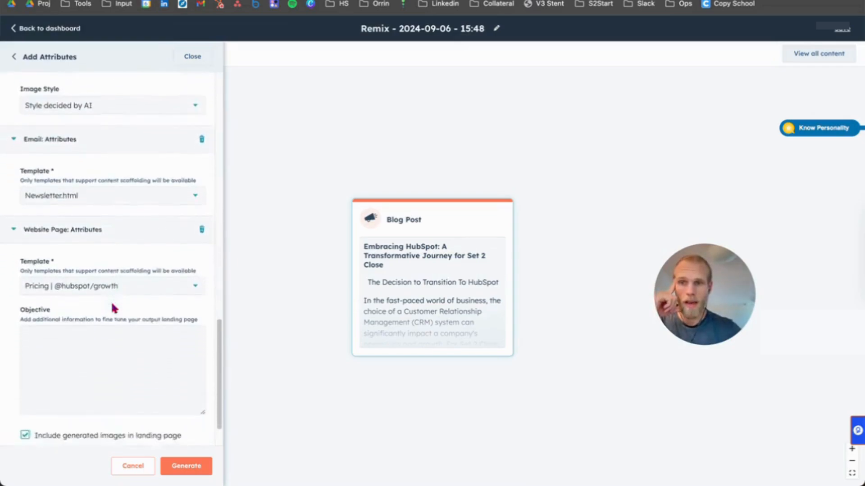
scroll(112, 305, "down", 1)
left_click(92, 346)
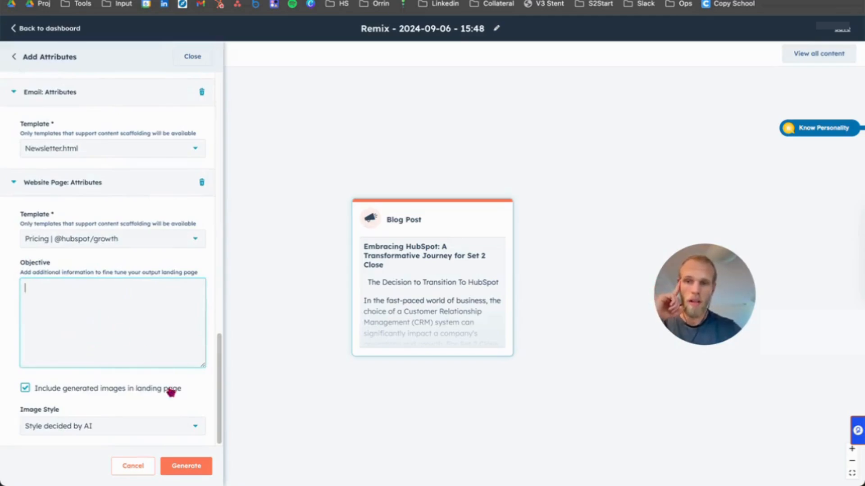
left_click(184, 469)
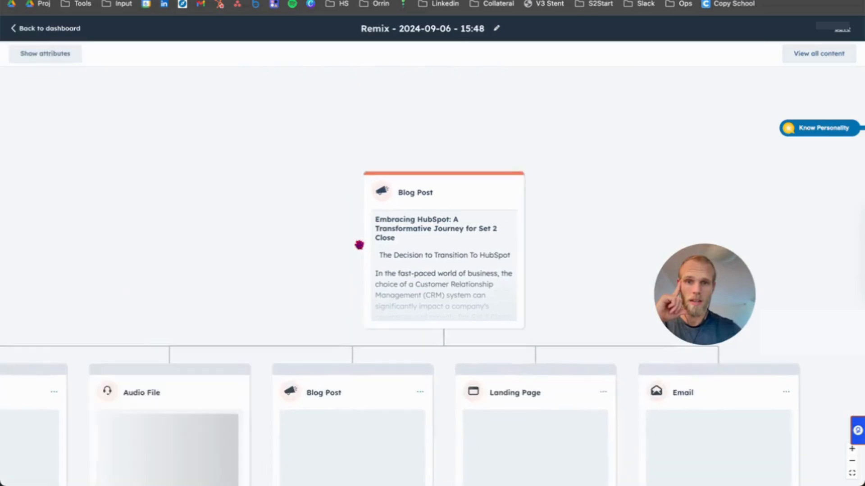
Step: Examine the generated content cards beneath the source blog post, with the whole remix tree in view
scroll(359, 245, "down", 3)
scroll(359, 245, "left", 1)
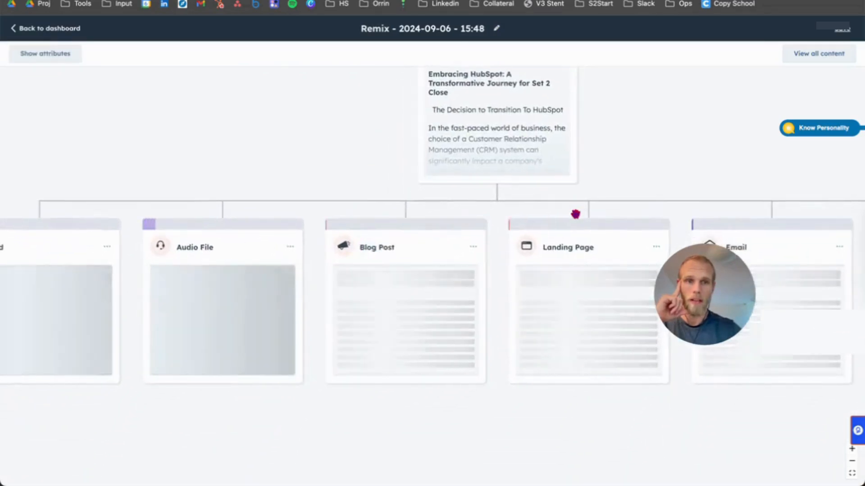
scroll(576, 216, "down", 2)
scroll(86, 215, "left", 3)
scroll(86, 214, "right", 2)
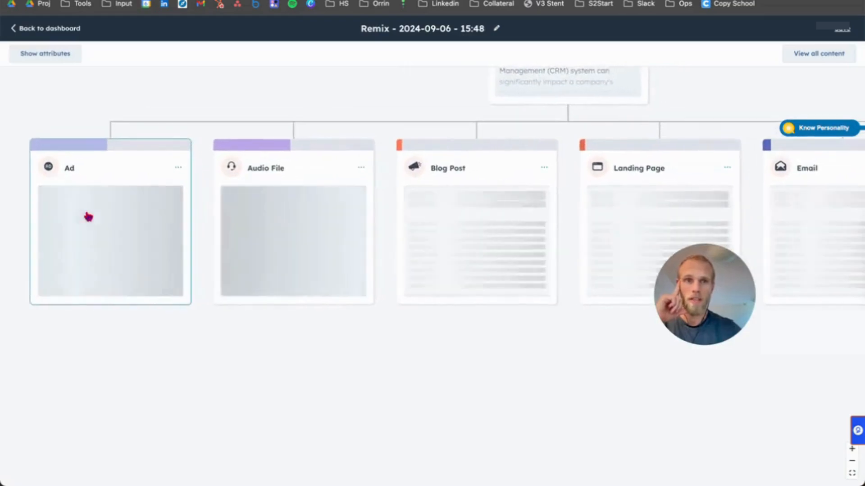
left_click(852, 463)
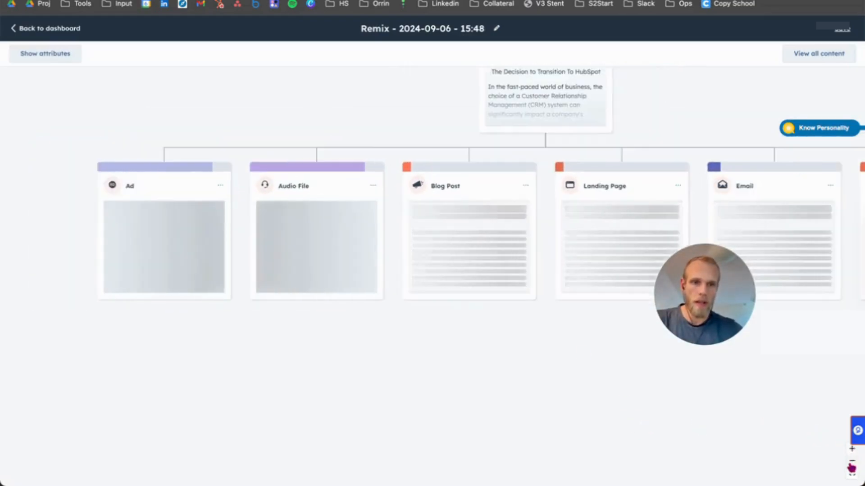
left_click(851, 463)
scroll(526, 348, "right", 3)
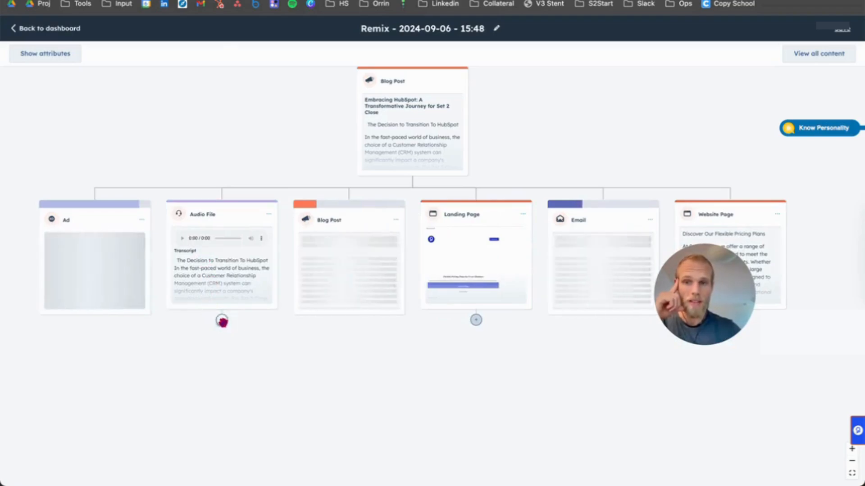
Step: Check which content types can be remixed from the audio file, and review its narration transcript and voice attribute
left_click(222, 321)
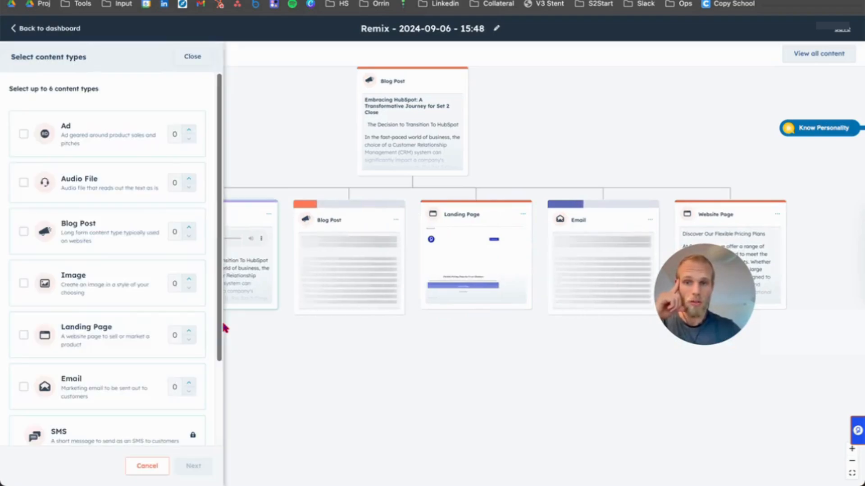
left_click(206, 59)
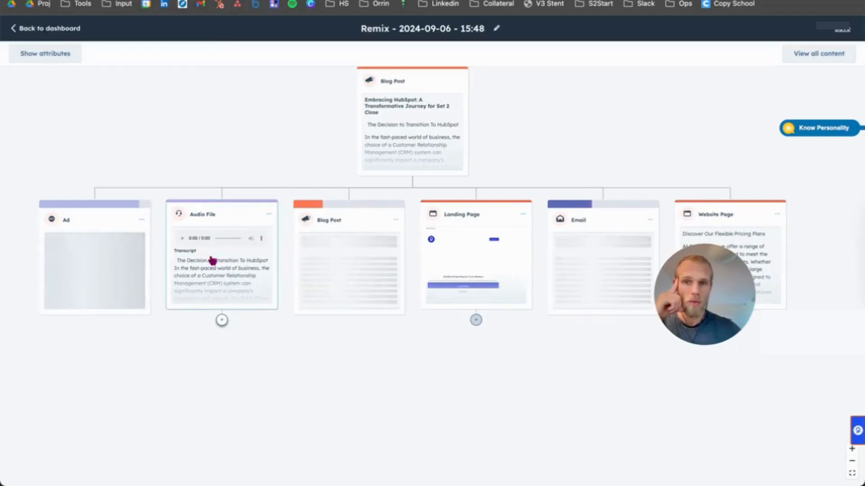
left_click(229, 271)
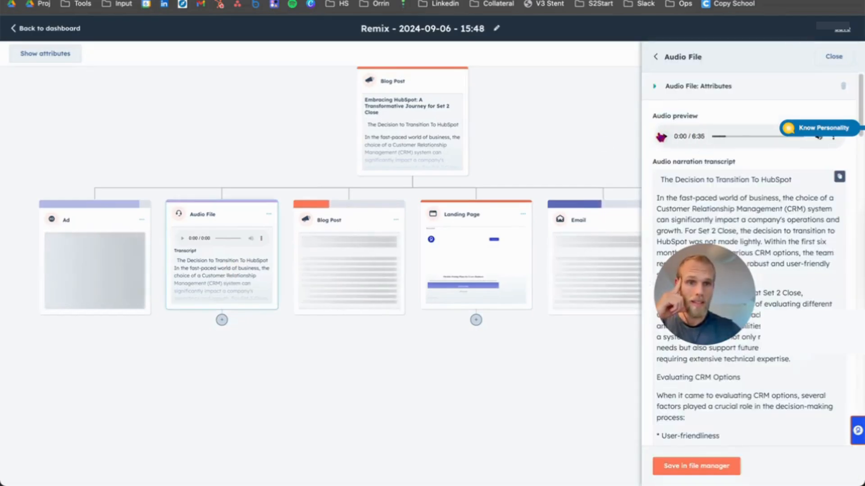
left_click_drag(686, 198, 783, 241)
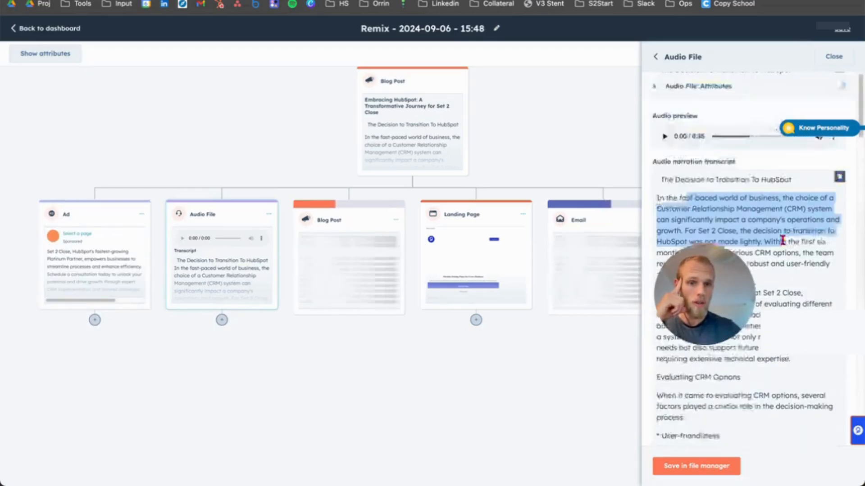
left_click(656, 87)
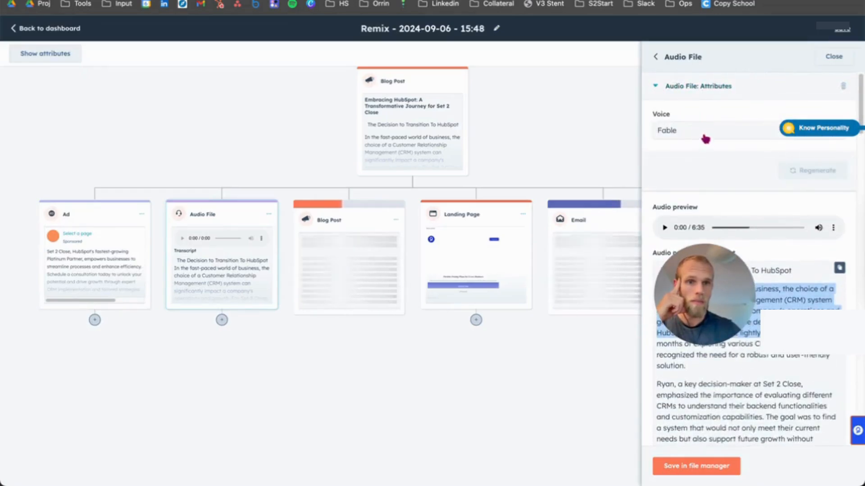
Step: Review the attributes and previews of the generated ad, blog post and landing page in turn
left_click(93, 266)
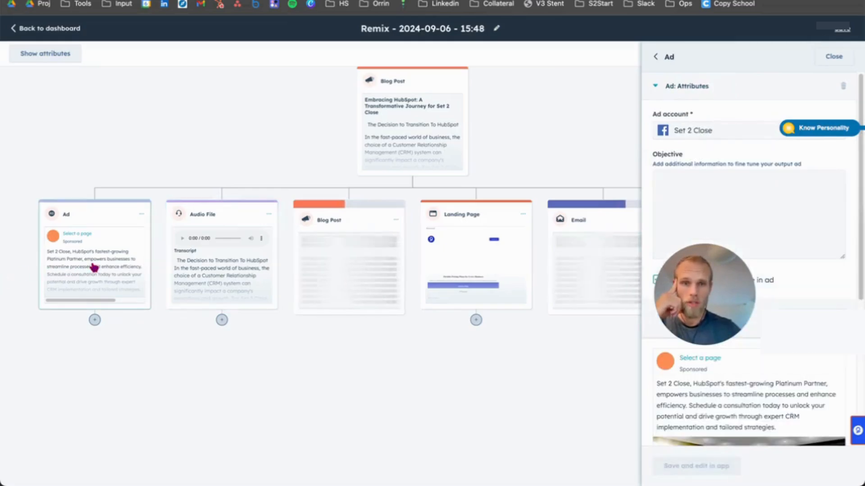
left_click(350, 267)
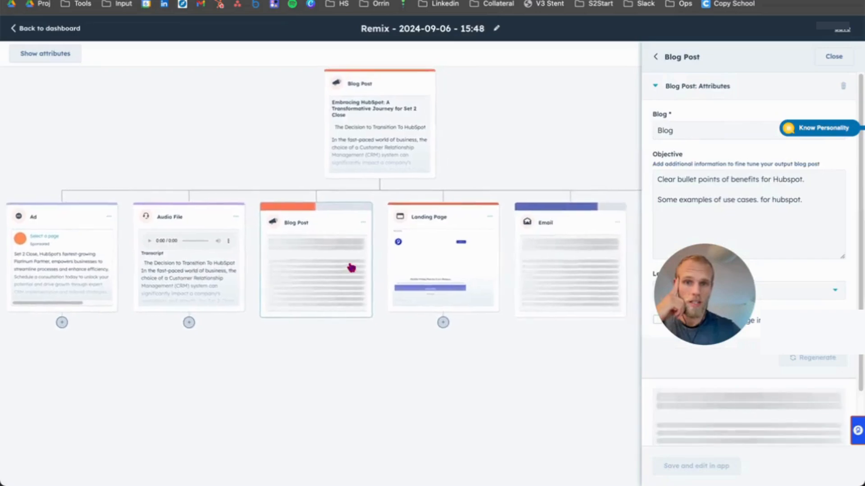
left_click(387, 273)
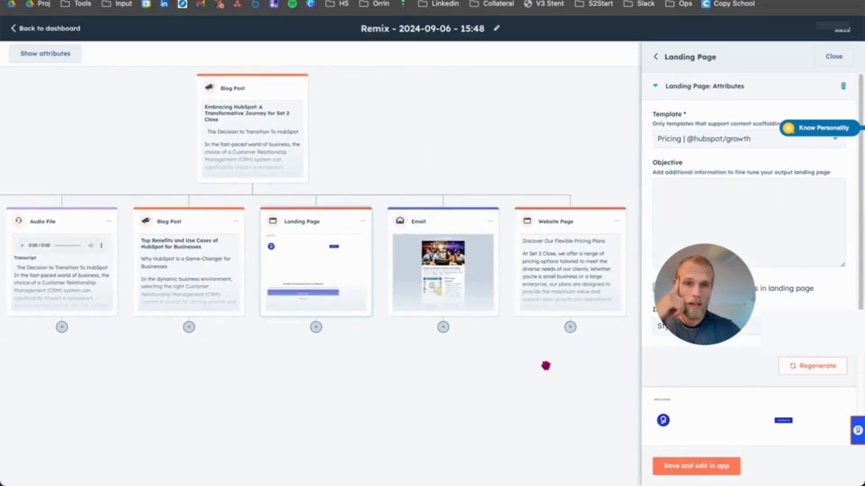
scroll(545, 365, "down", 2)
scroll(546, 366, "down", 1)
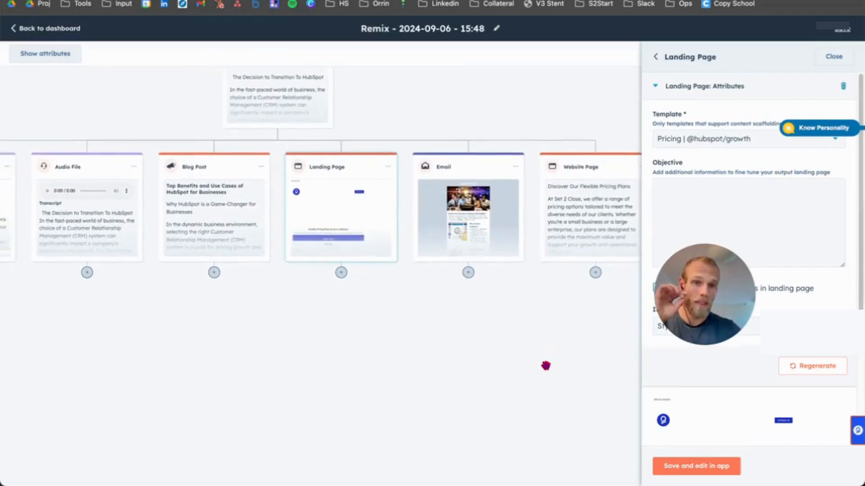
scroll(351, 167, "up", 3)
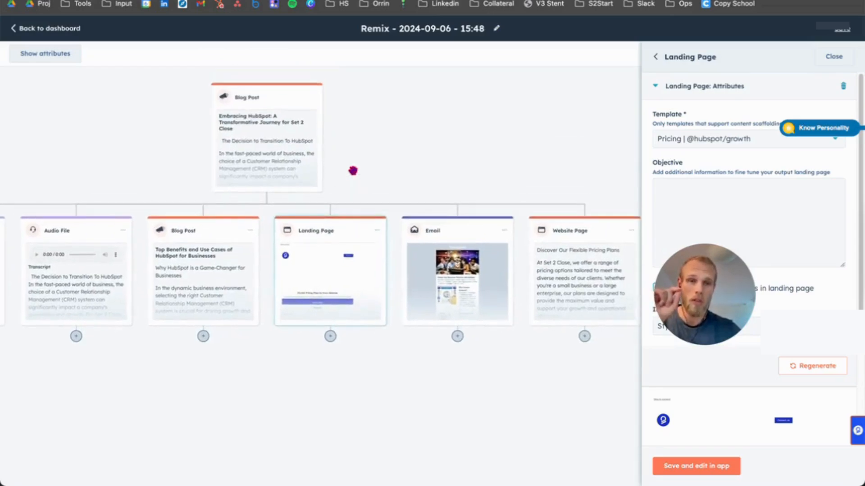
left_click_drag(717, 299, 175, 217)
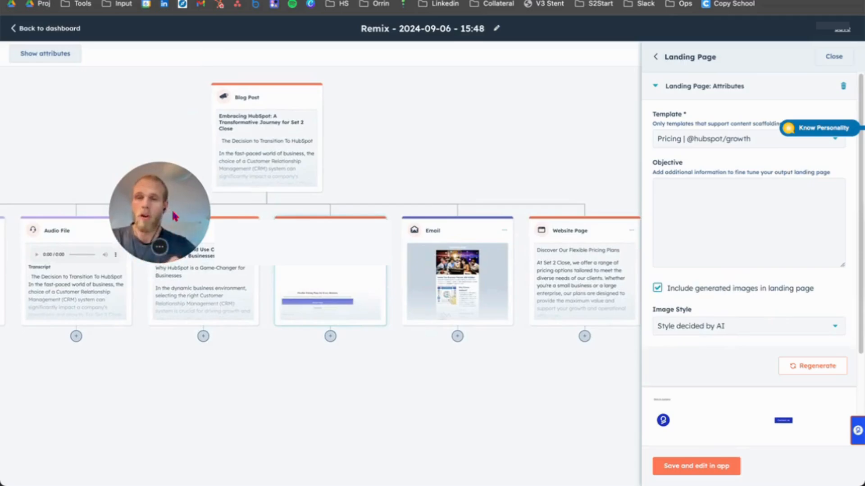